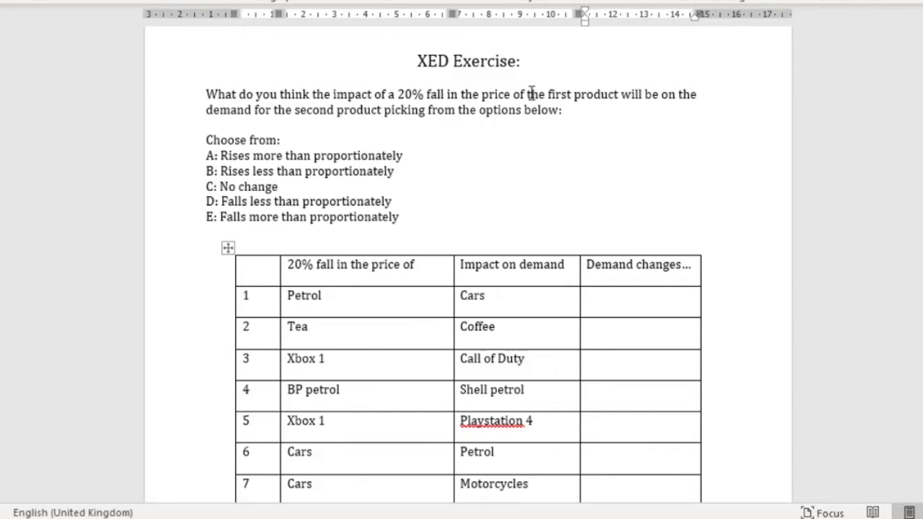
Review the thirteen product pairs and place the cursor in row 1's empty Demand changes cell
left_click_drag(315, 280, 320, 430)
left_click(537, 158)
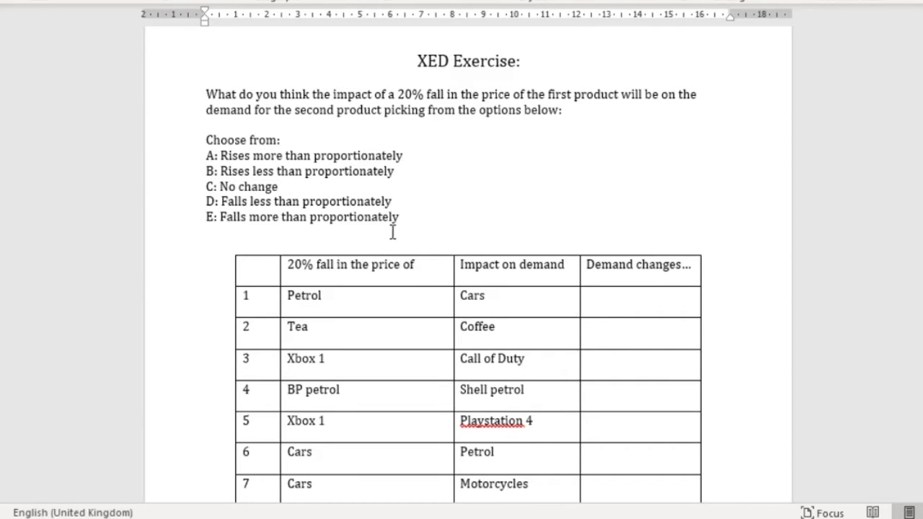
scroll(392, 232, "down", 3)
scroll(395, 233, "down", 3)
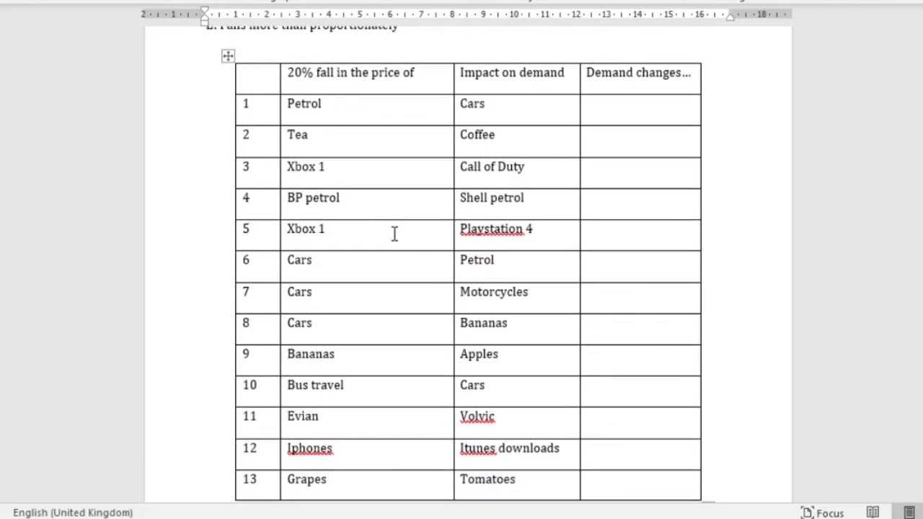
scroll(394, 232, "down", 1)
scroll(394, 233, "up", 1)
left_click(619, 110)
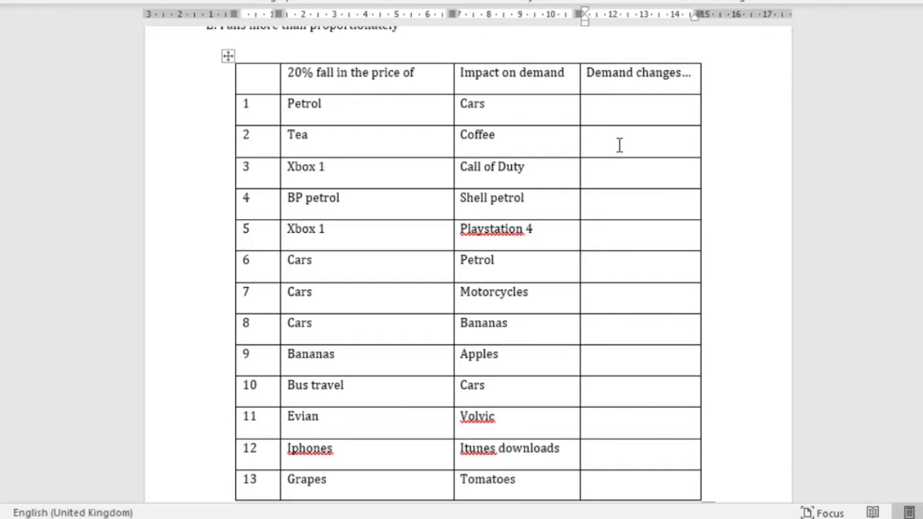
Fill row 1 (Petrol/Cars) with 'Rise' and 'Less than Proportional' on two lines
type("Rise")
key("Return")
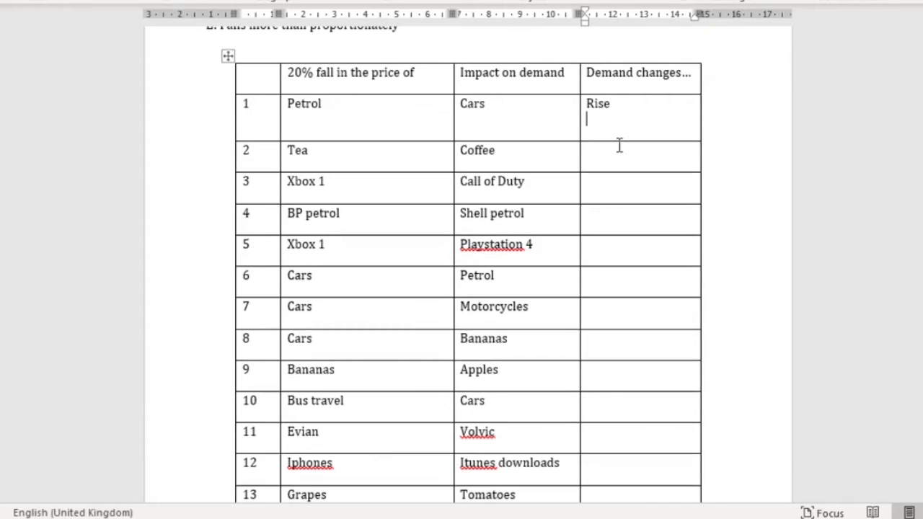
type("Less")
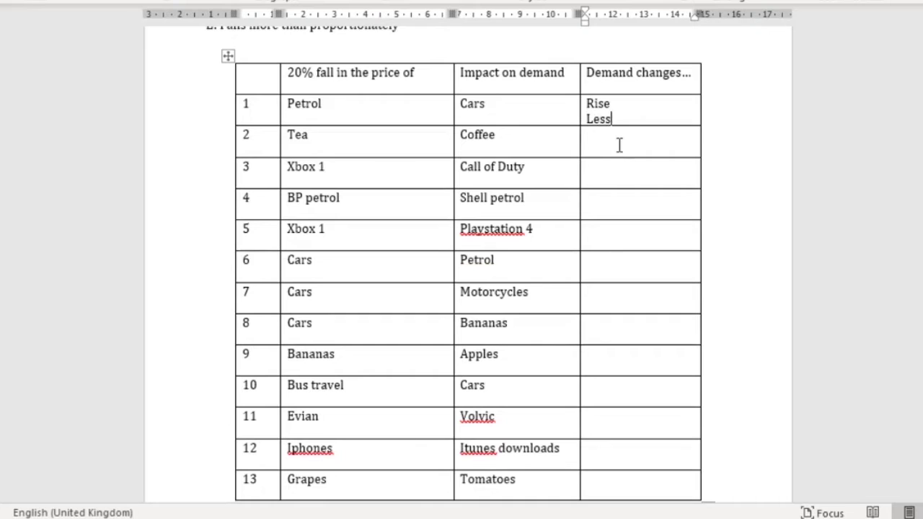
type(" than Proportin")
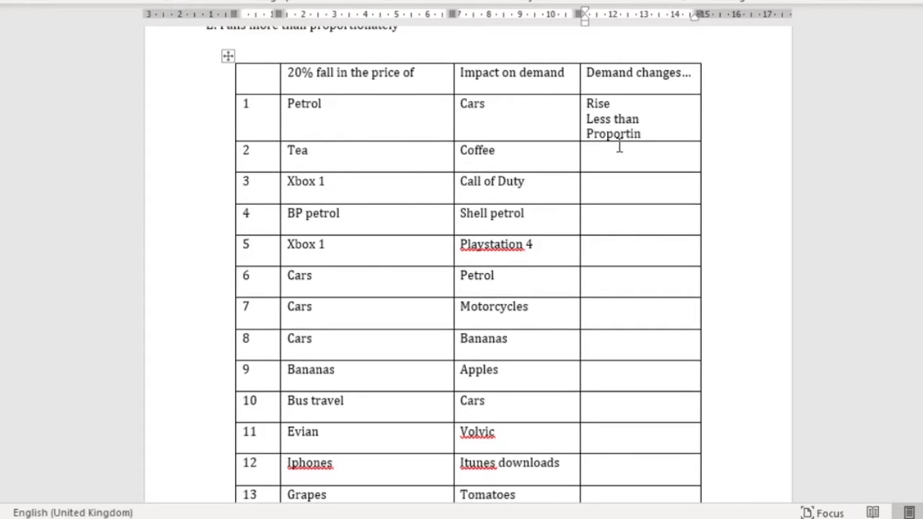
key("BackSpace")
type("onal")
left_click(611, 155)
Fill row 2 (Tea/Coffee) with 'Fall' and 'Less than Proportional' on two lines
type("Fall")
key("Return")
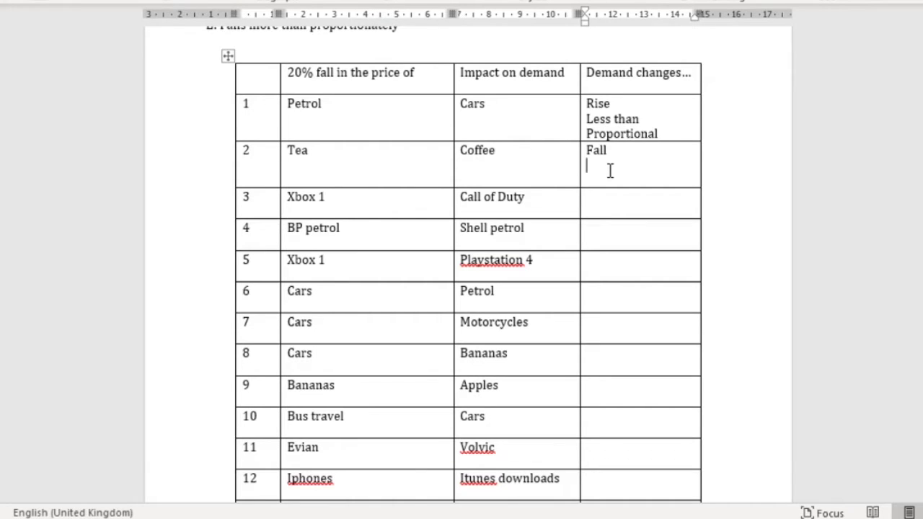
key("Delete")
type("Less tha")
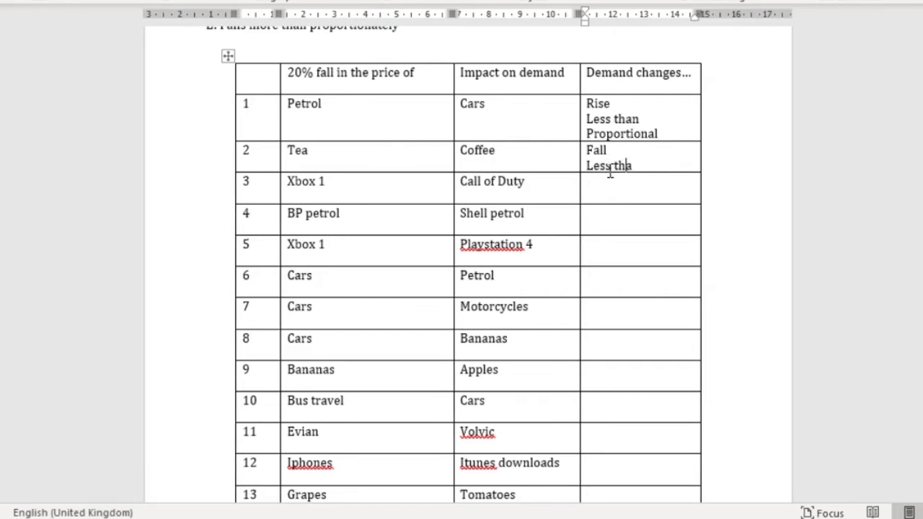
type("n Proportional")
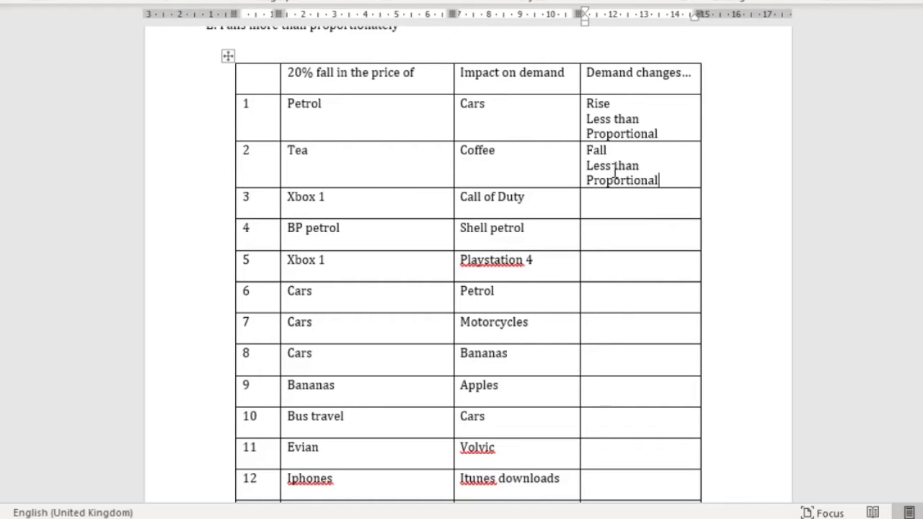
left_click(617, 202)
Fill row 3 (Xbox 1/Call of Duty) with 'Rise' and 'More than proportional' on two lines
type("Rise")
key("Return")
type("More than p")
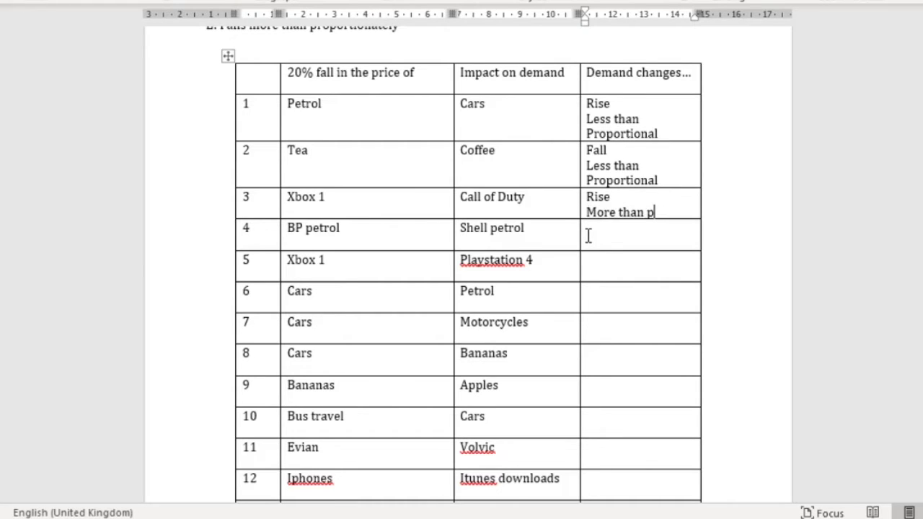
type("roportional")
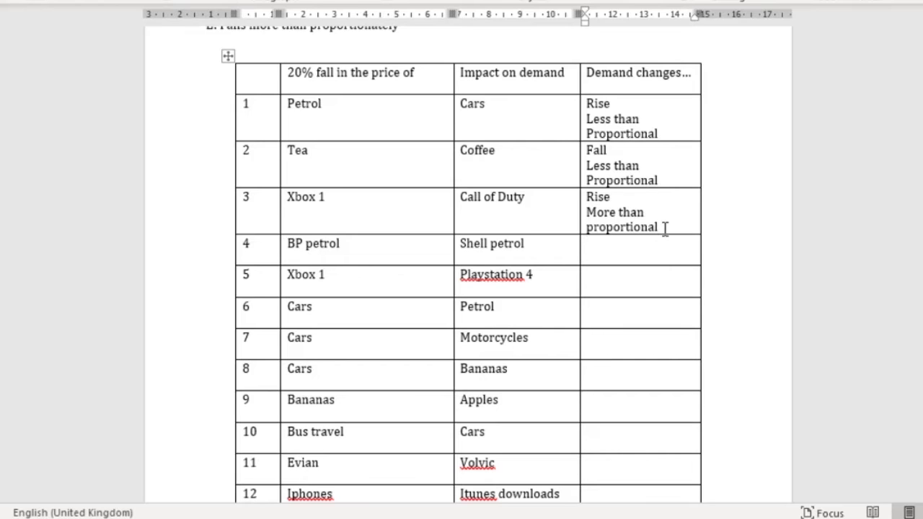
Fill row 4 (BP/Shell petrol) with 'Fall' and 'More than proportional' on two lines
type("Fall")
key("Return")
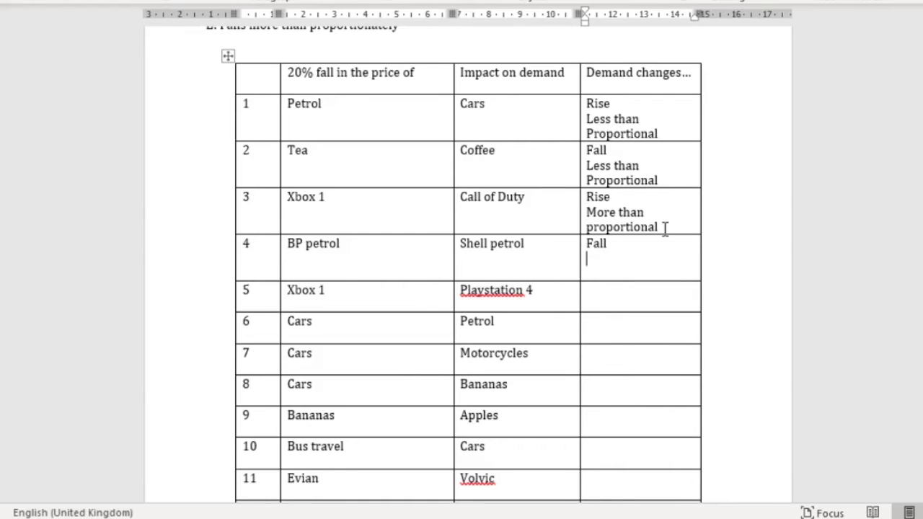
type("More than p")
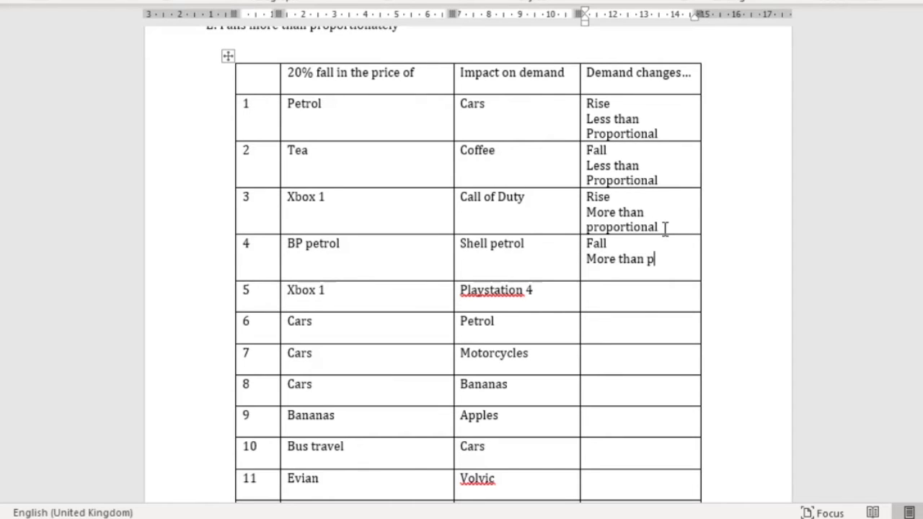
type("roportional")
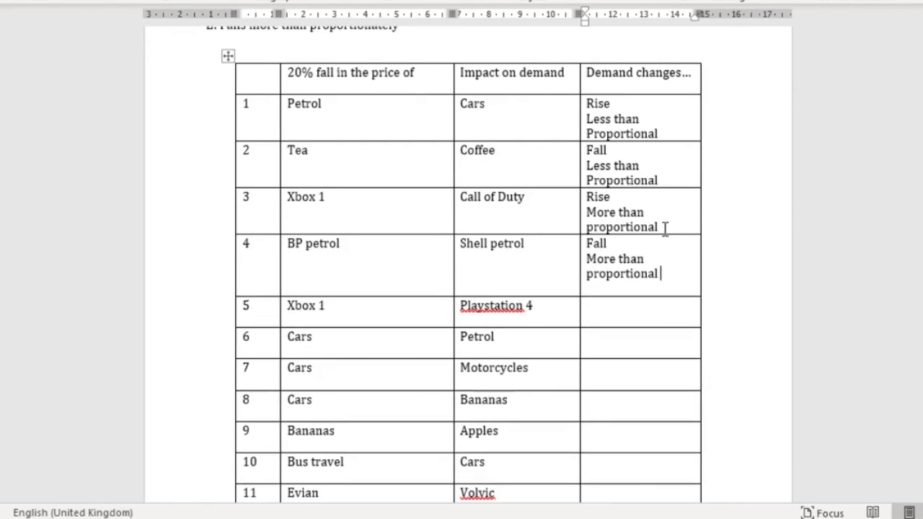
key("BackSpace")
left_click(613, 304)
Fill row 5 (Xbox 1/Playstation 4) with 'Fall' and 'Less than proportional', removing the extra line
type("Fall")
key("Return")
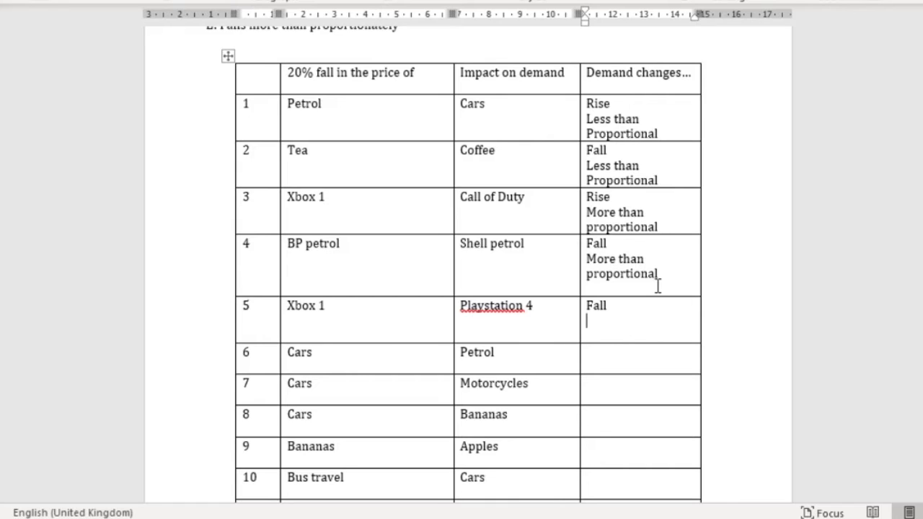
type("Less than proportional")
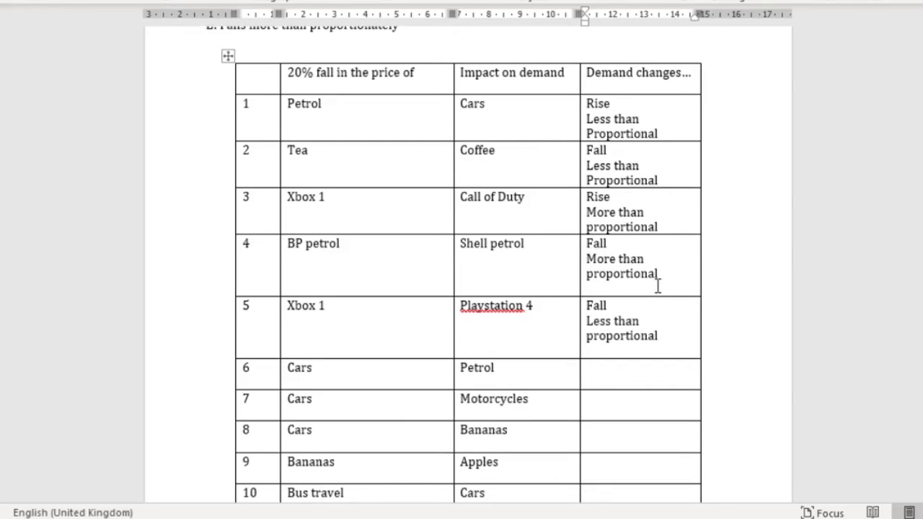
key("Delete")
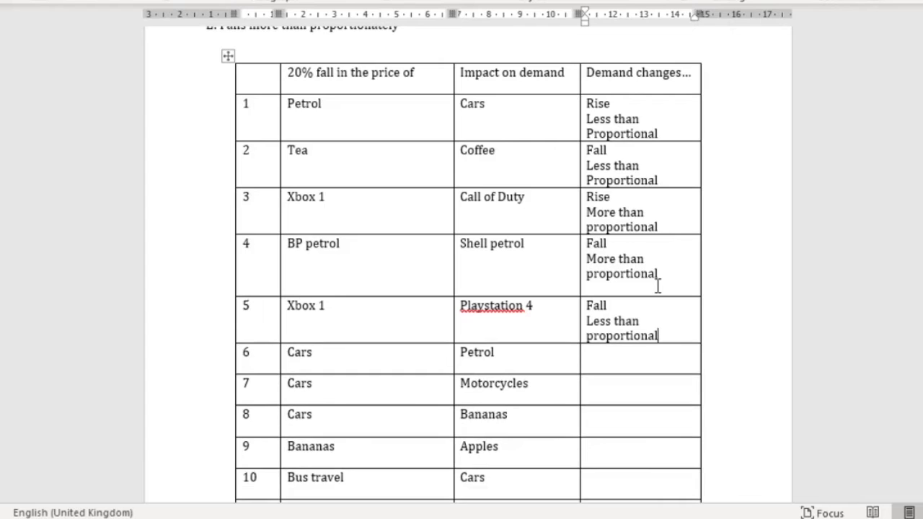